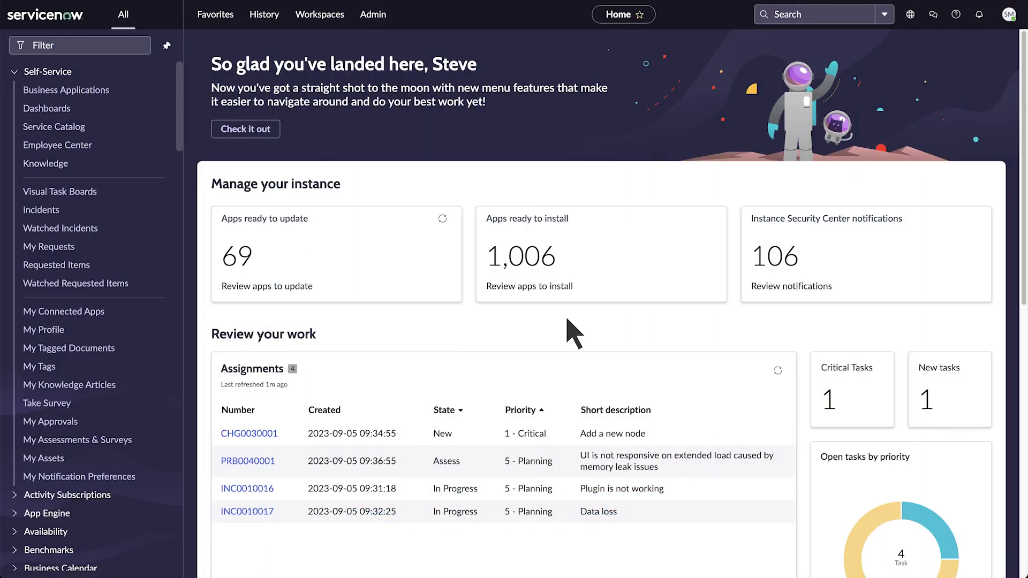
Elevate to the security_admin role and filter the navigator for Zero Trust Access
click(1008, 15)
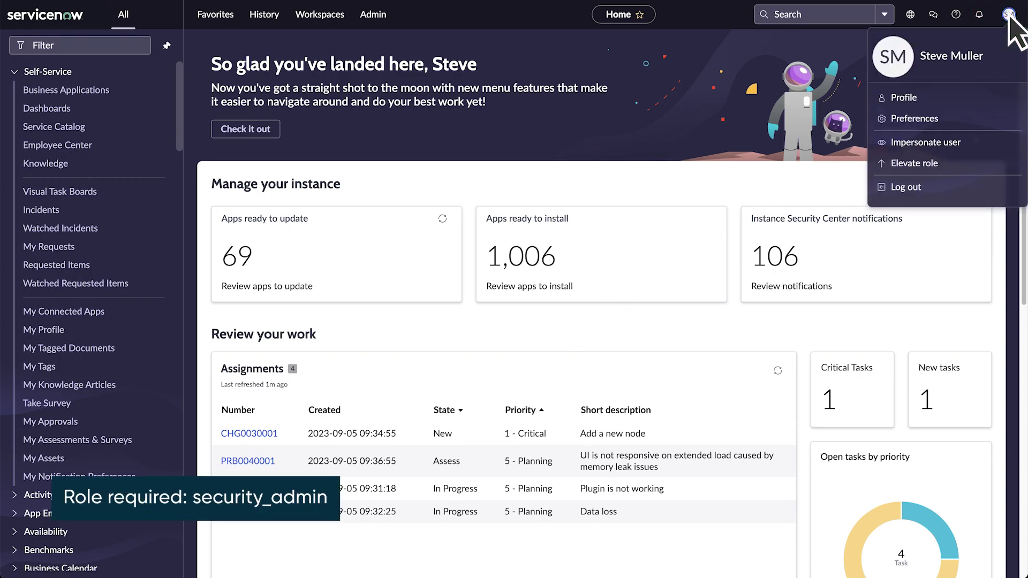
click(913, 164)
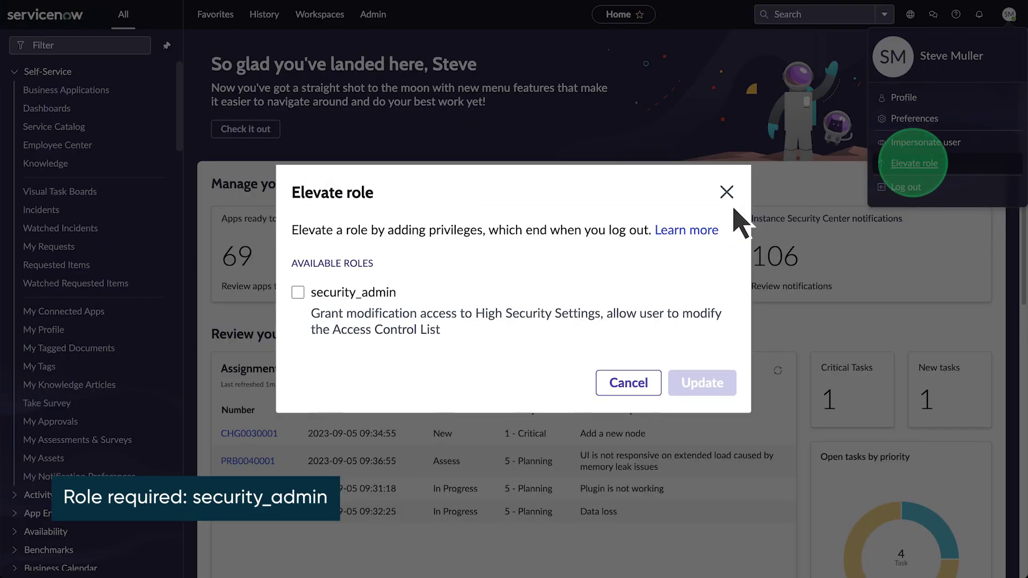
click(297, 292)
click(702, 382)
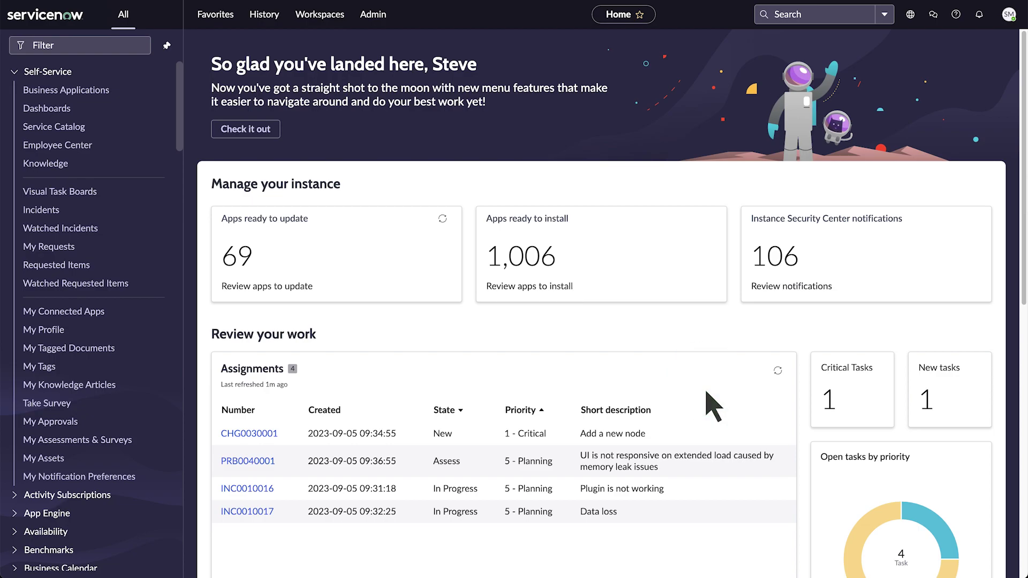
click(128, 49)
text(Zero Trust Access)
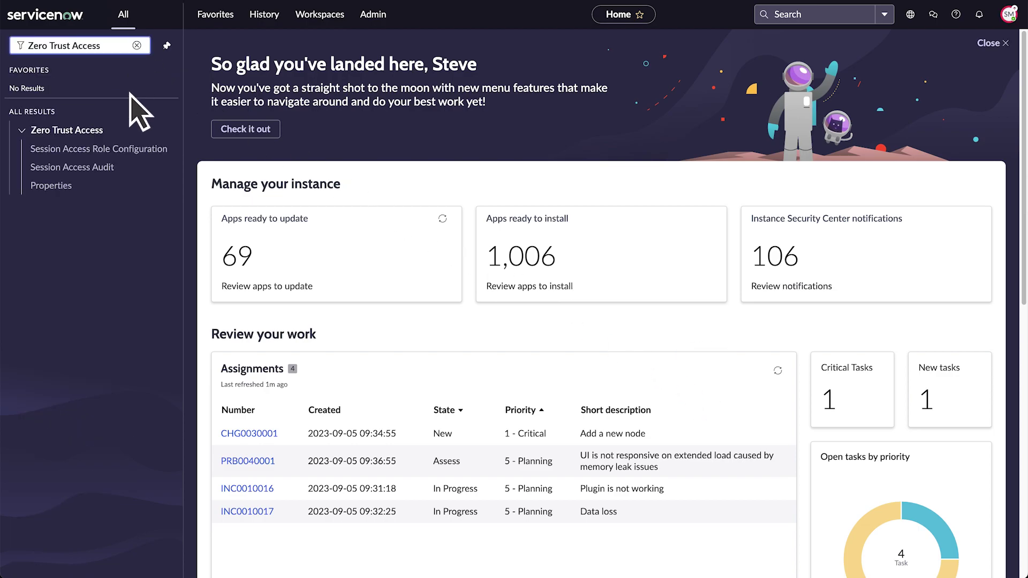
Open the Session Access Role Configuration module under Zero Trust Access
click(130, 151)
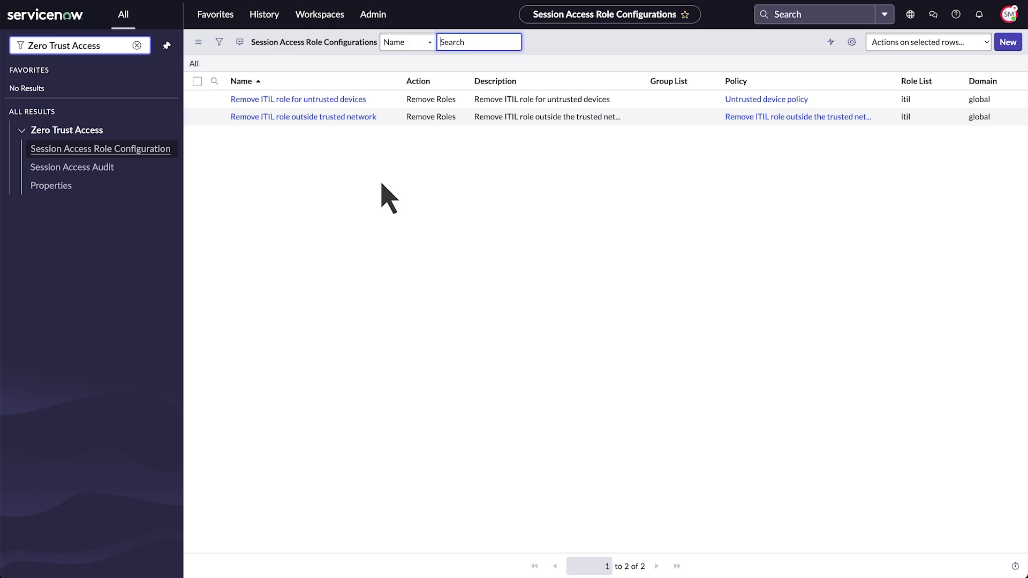
Open 'Remove ITIL role outside trusted network' and inspect its policy's 'Outside the trusted network' condition
click(295, 117)
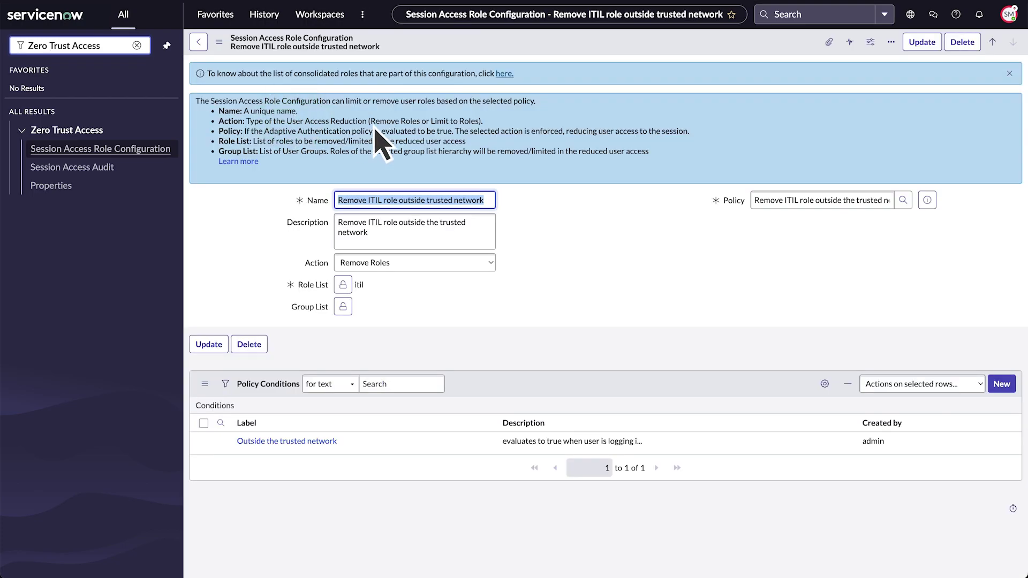
click(927, 200)
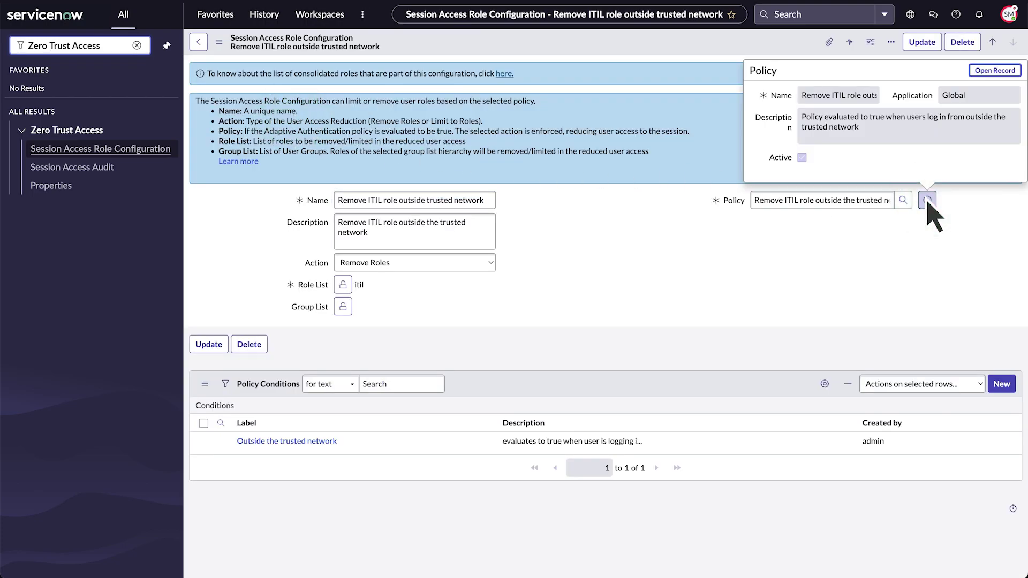
click(994, 70)
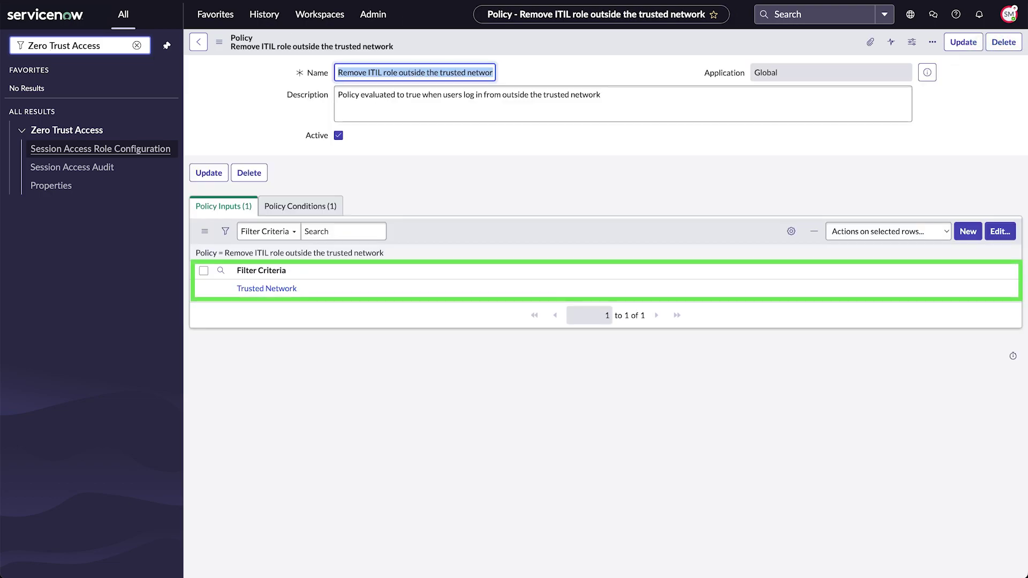
click(300, 205)
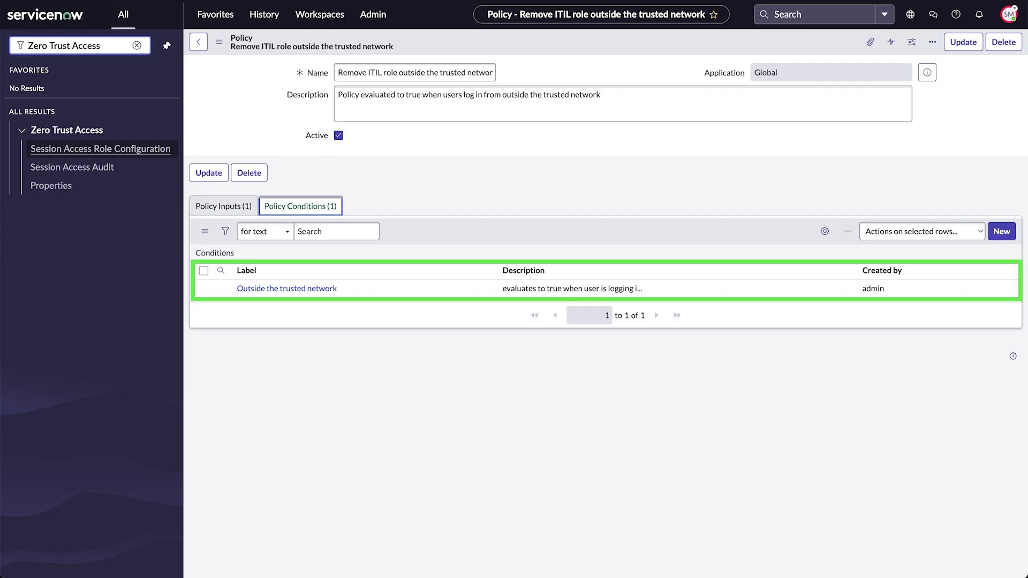
click(287, 288)
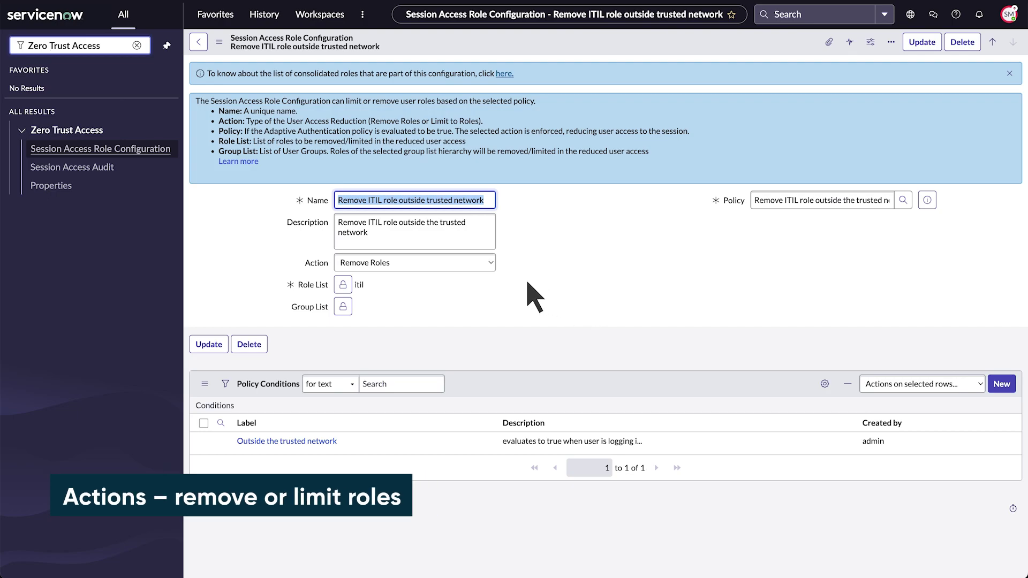
click(440, 262)
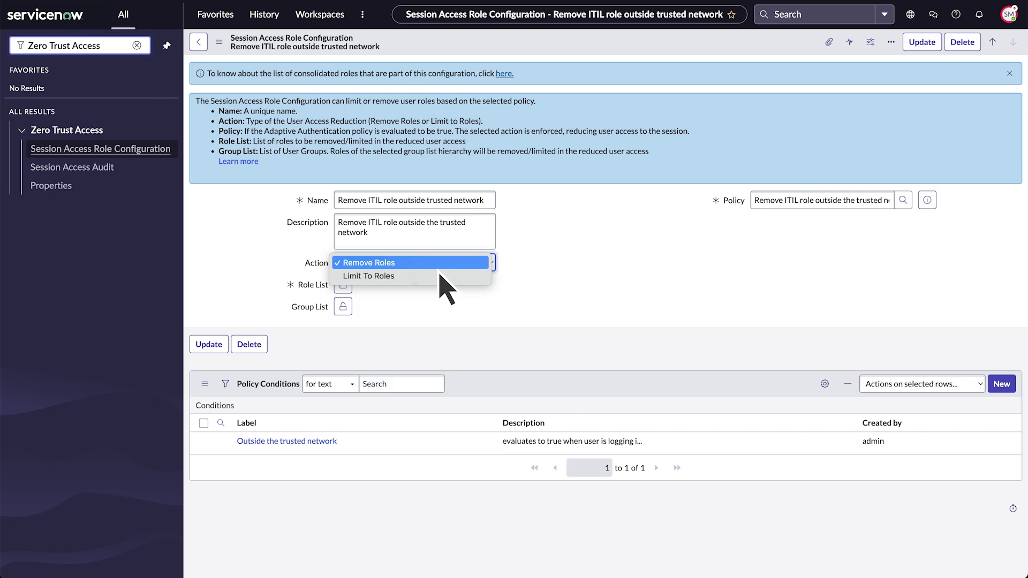
click(442, 263)
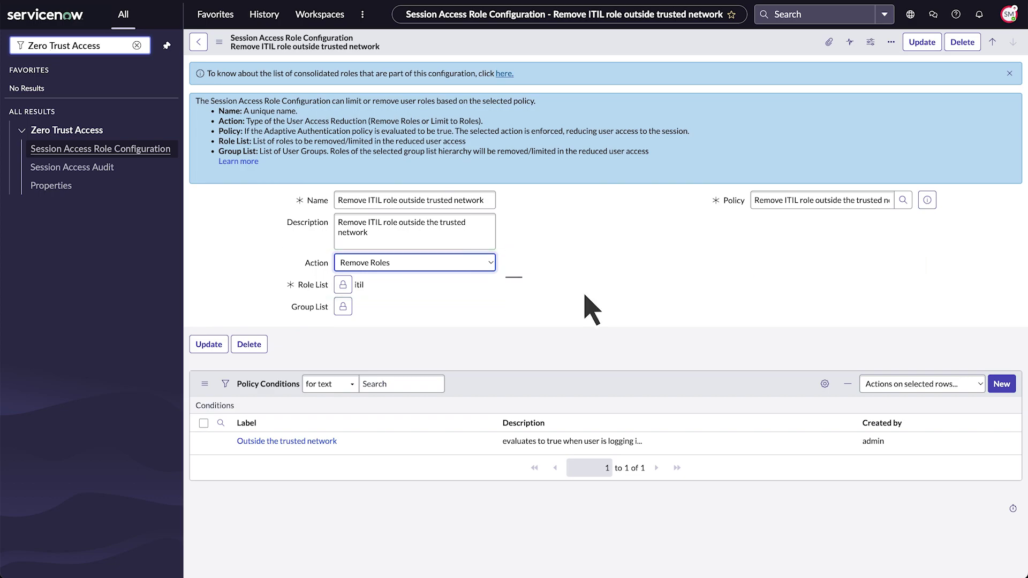
click(505, 74)
click(439, 262)
click(443, 275)
click(438, 263)
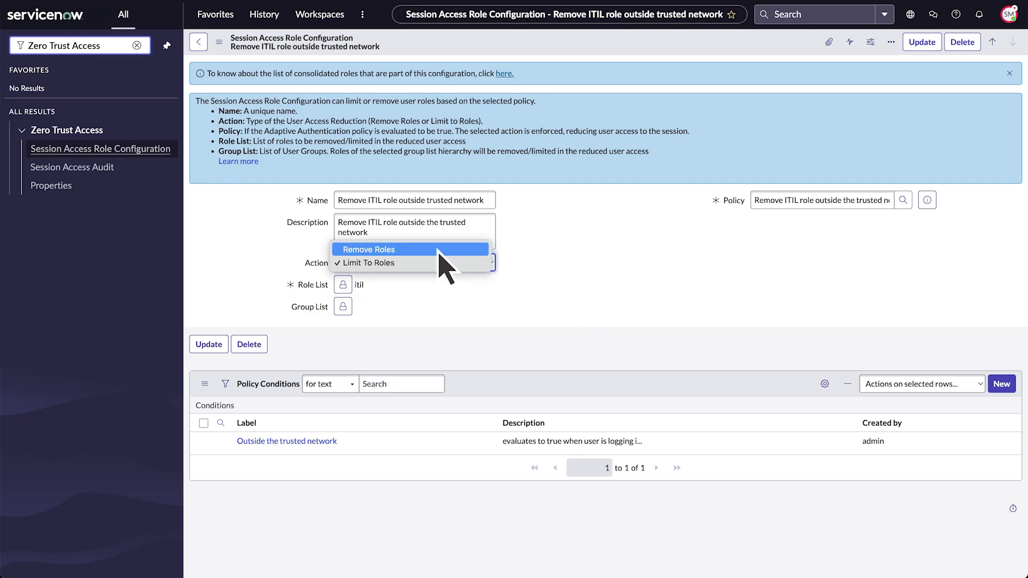
click(438, 250)
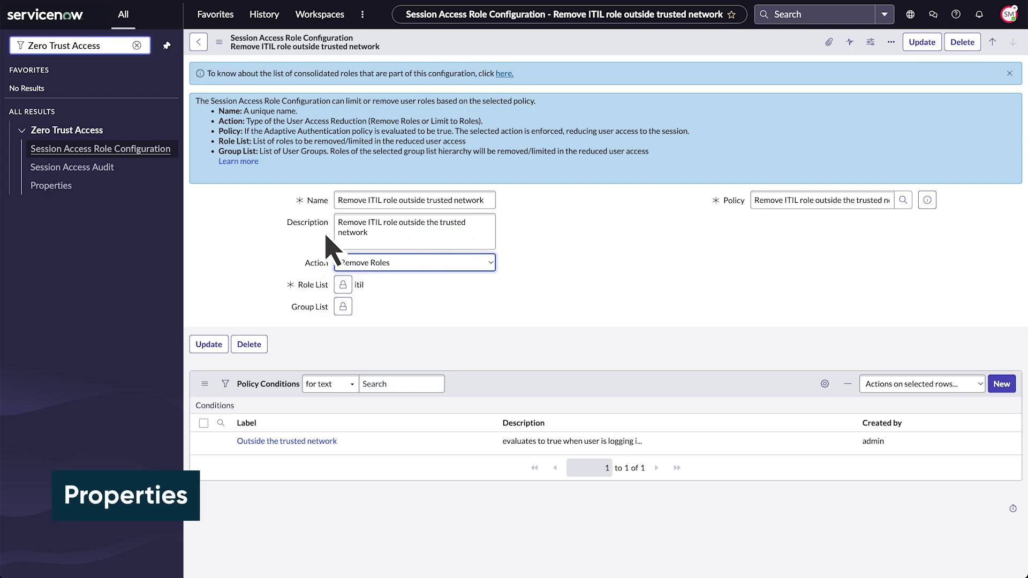
In Zero Trust Access Properties, check Enable Session Access and Enable debug logging for session access
click(53, 186)
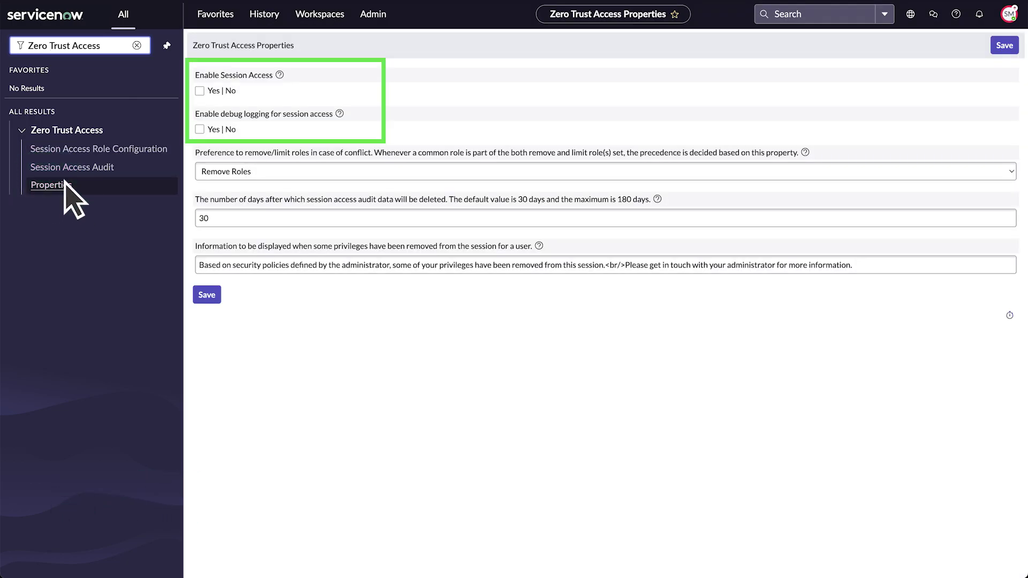
click(200, 91)
click(200, 129)
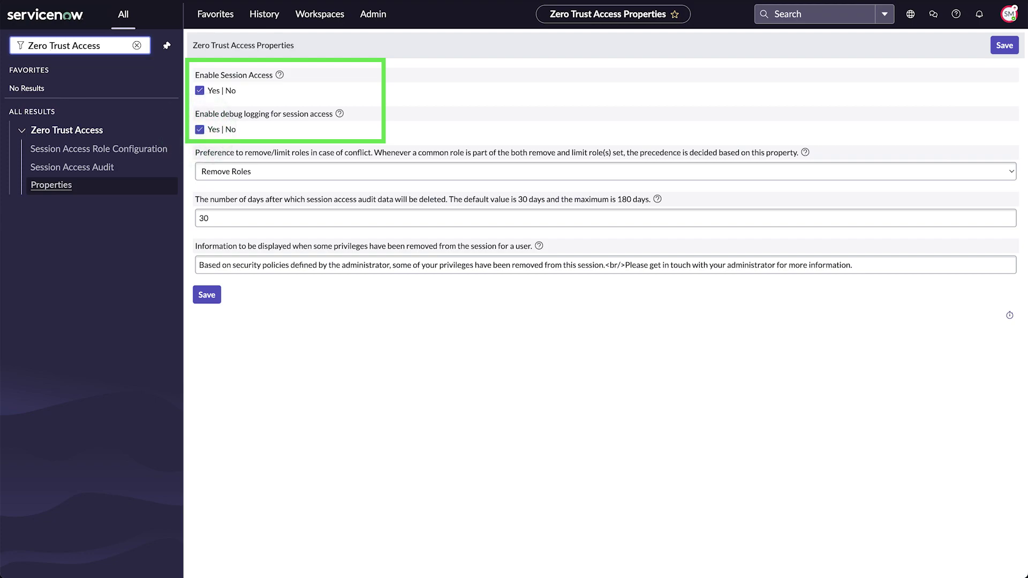